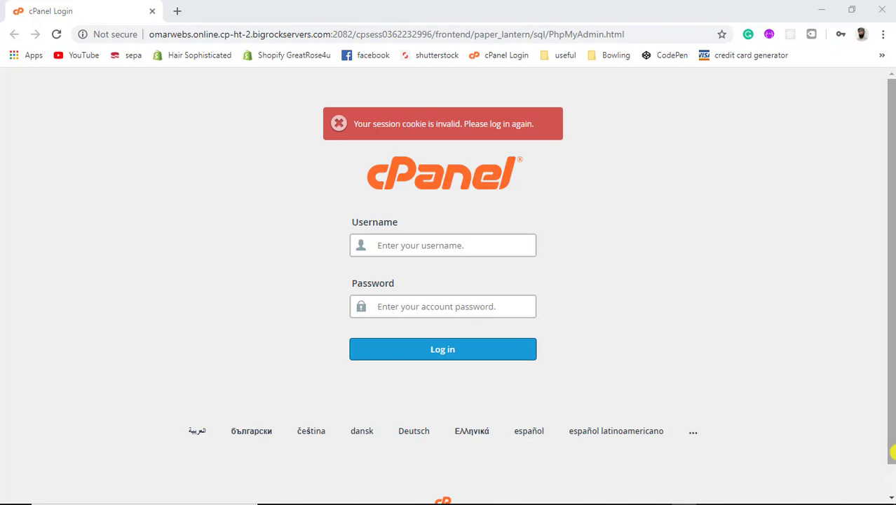
Log in to cPanel with the saved autofilled account, then retry after the invalid session cookie error.
{"action": "left_click", "coordinate": [446, 245]}
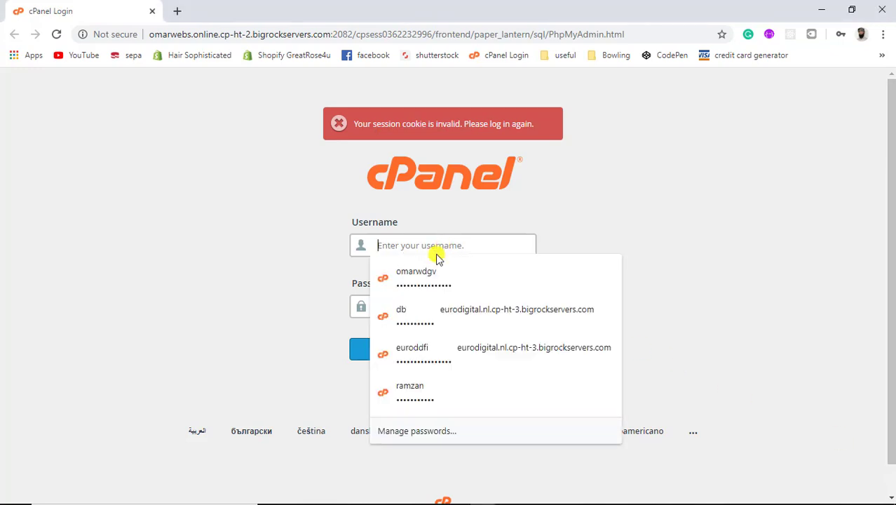
{"action": "left_click", "coordinate": [428, 270]}
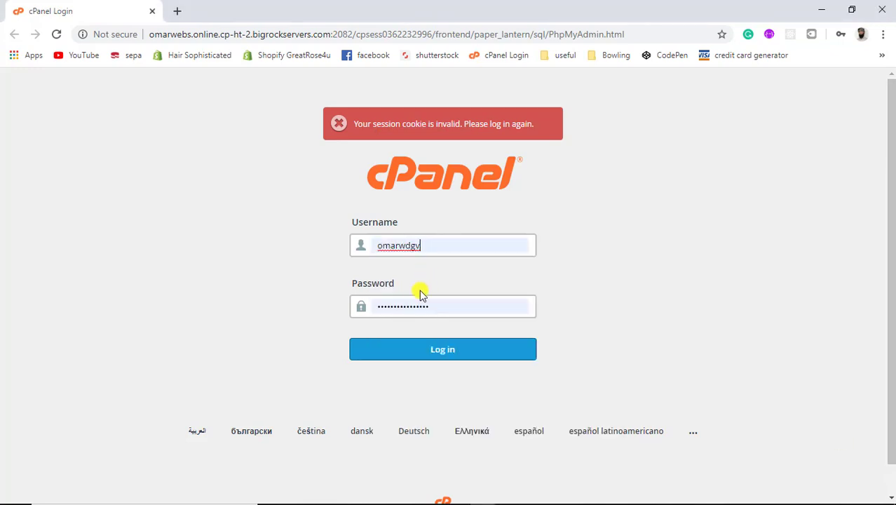
{"action": "left_click", "coordinate": [413, 348]}
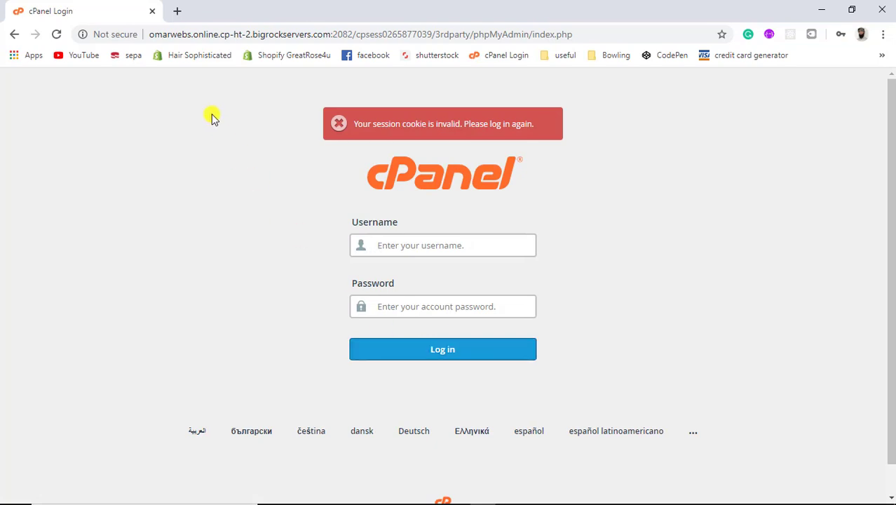
{"action": "left_click", "coordinate": [412, 354]}
Search Google for 'download tor browser' in a new tab.
{"action": "left_click", "coordinate": [176, 12]}
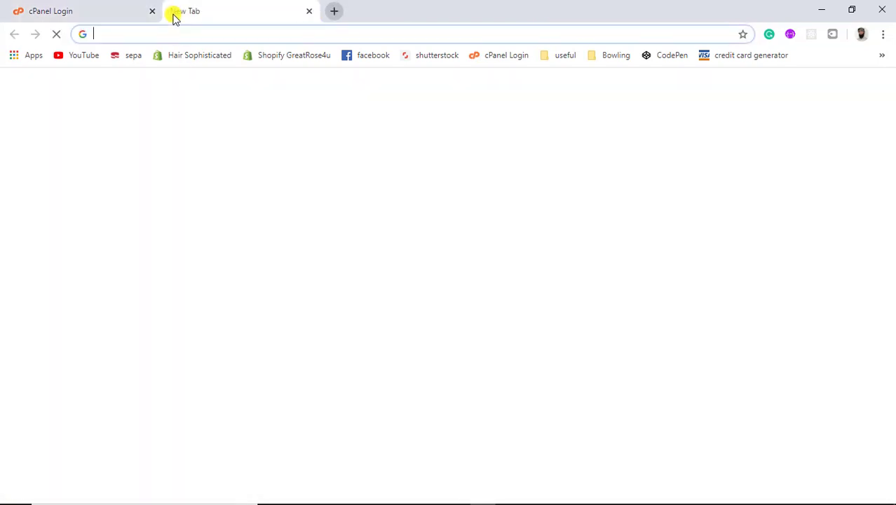
{"action": "type", "text": "down"}
{"action": "key", "text": "ctrl+w"}
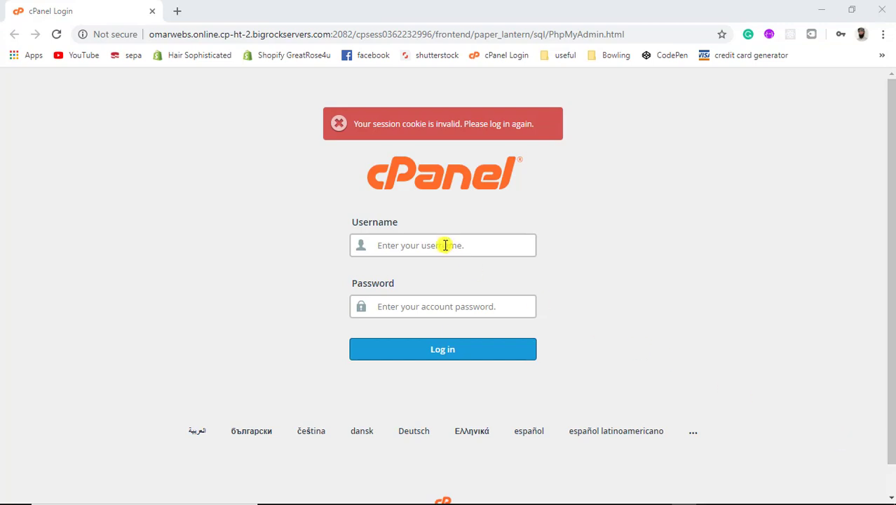
{"action": "left_click", "coordinate": [175, 12]}
{"action": "type", "text": "d"}
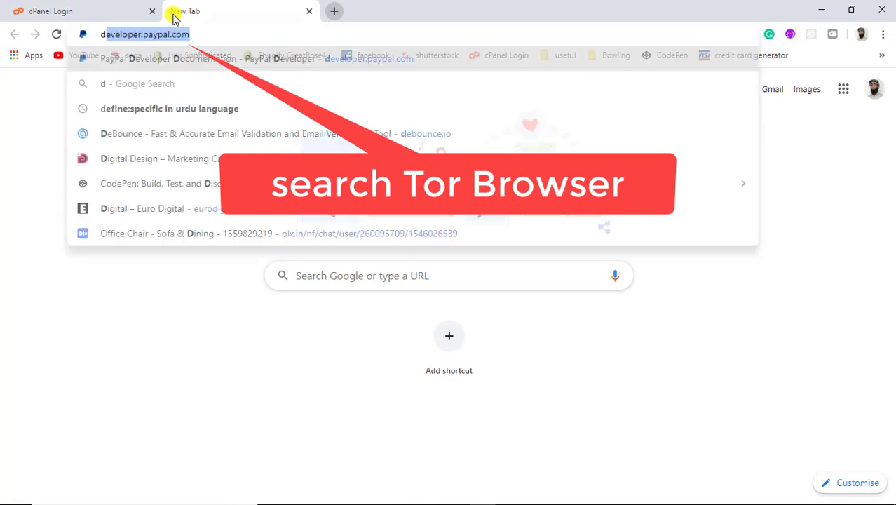
{"action": "type", "text": "ownloa"}
{"action": "key", "text": "BackSpace"}
{"action": "key", "text": "BackSpace"}
{"action": "key", "text": "BackSpace"}
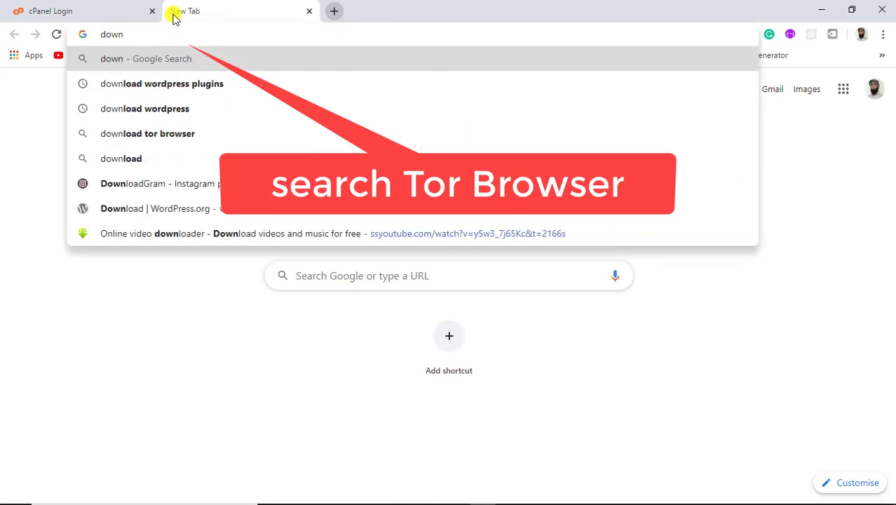
{"action": "type", "text": "loa"}
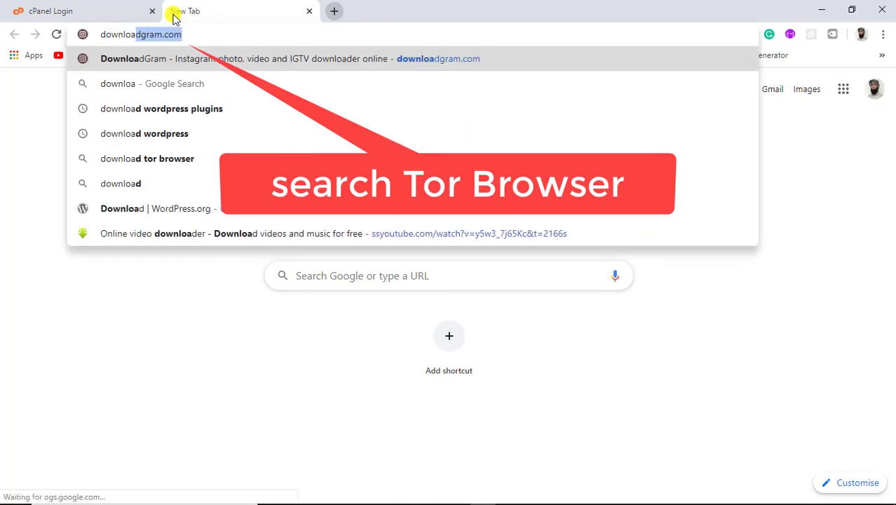
{"action": "type", "text": "d tor browser"}
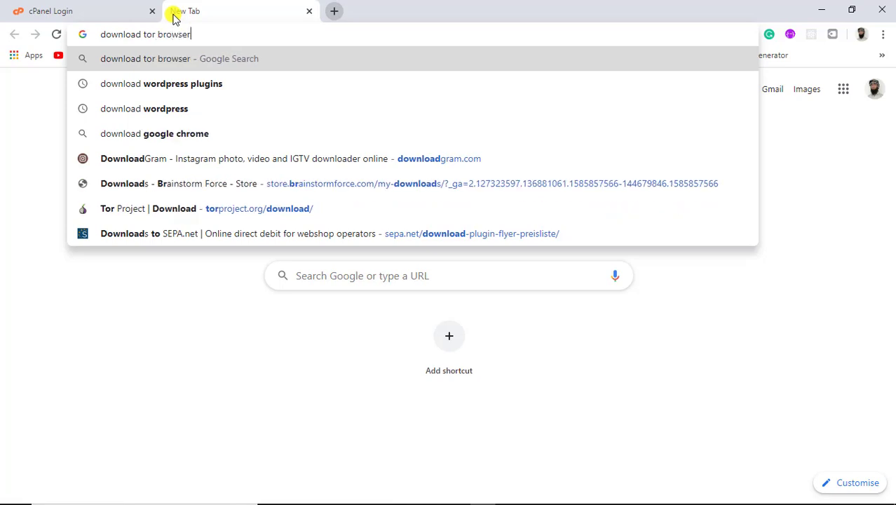
{"action": "key", "text": "Return"}
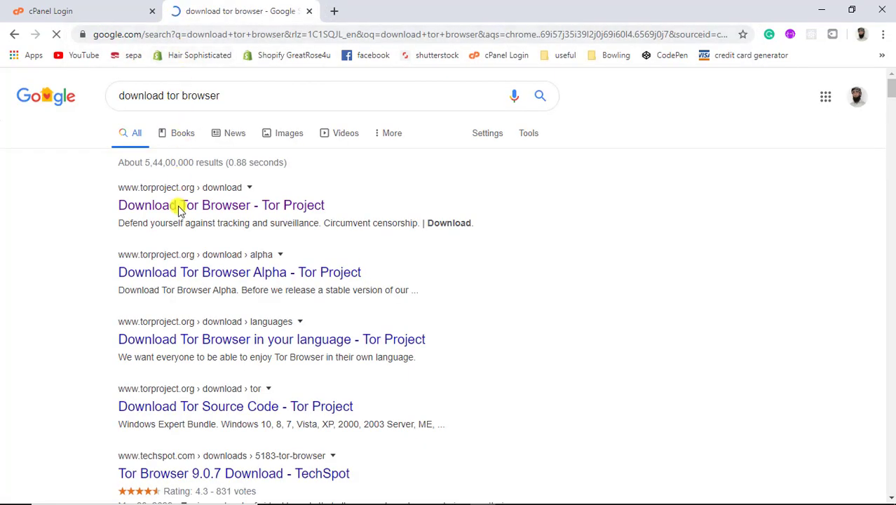
Open the Tor Project download page and start downloading the Windows installer.
{"action": "left_click", "coordinate": [207, 206]}
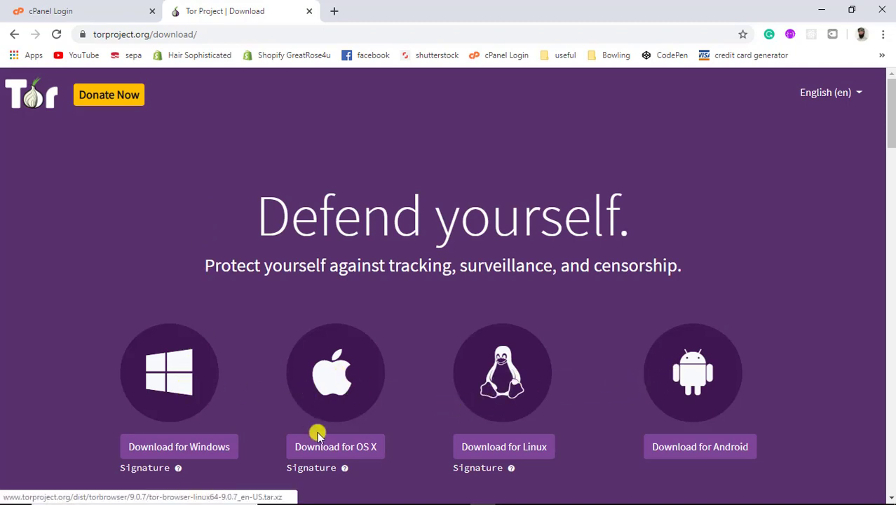
{"action": "left_click", "coordinate": [173, 449]}
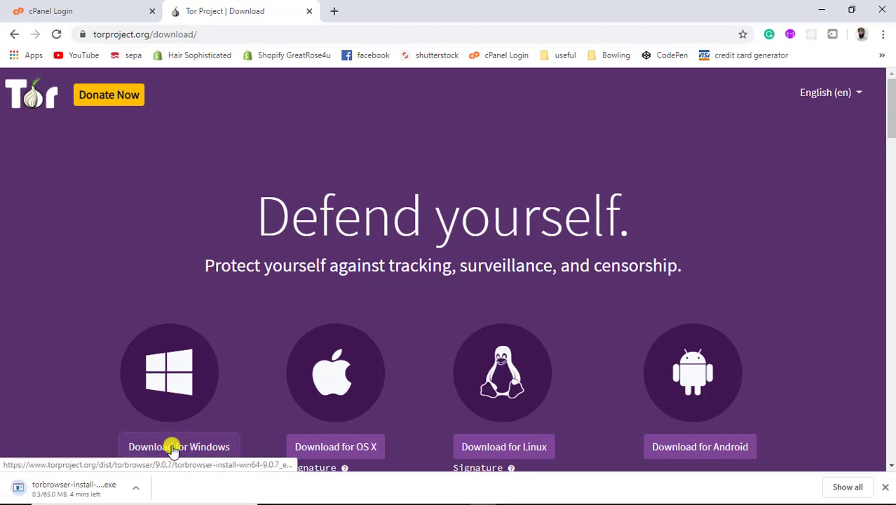
Run the Tor Browser installer in English to the default folder, finishing with Run Tor Browser checked.
{"action": "left_click", "coordinate": [104, 489]}
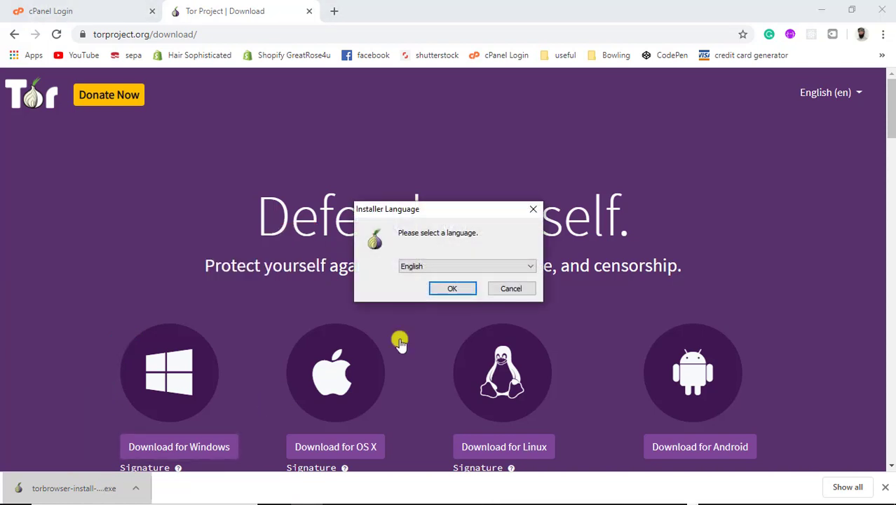
{"action": "left_click", "coordinate": [450, 290]}
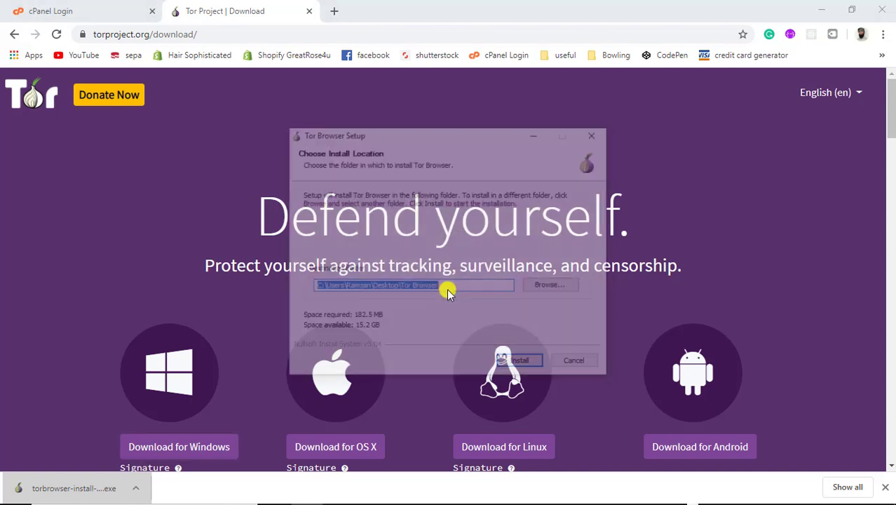
{"action": "left_click", "coordinate": [514, 363]}
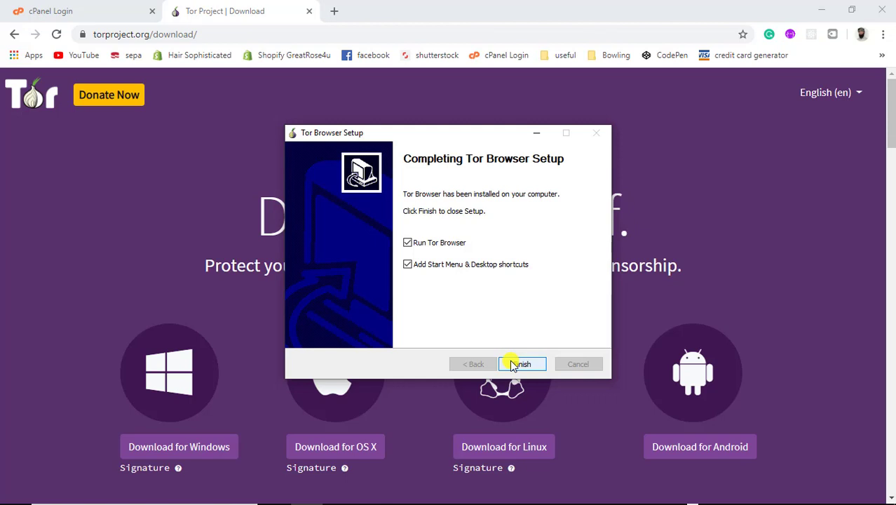
{"action": "left_click", "coordinate": [514, 365]}
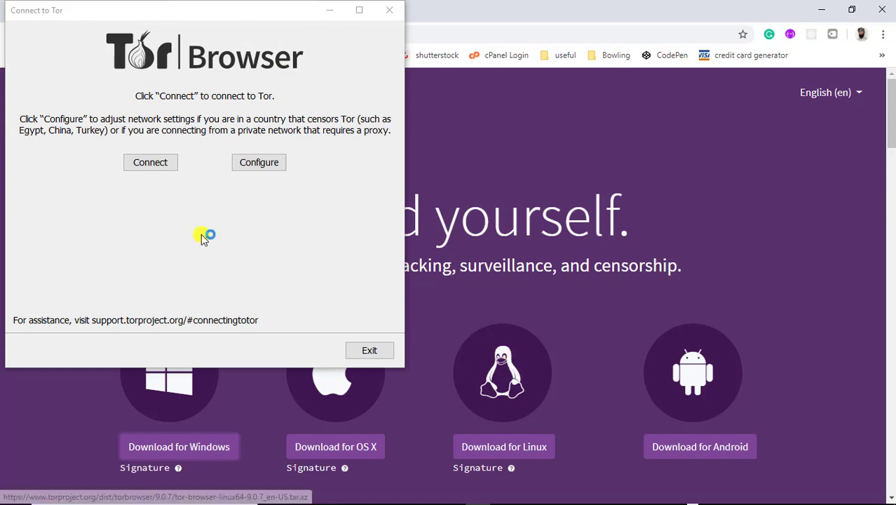
Connect Tor Browser to the Tor network, then close its window.
{"action": "left_click", "coordinate": [147, 164]}
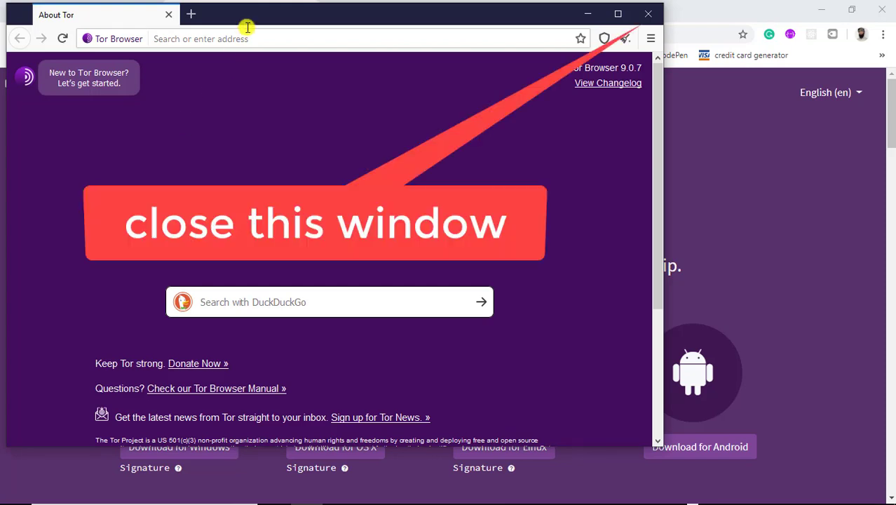
{"action": "left_click", "coordinate": [648, 14]}
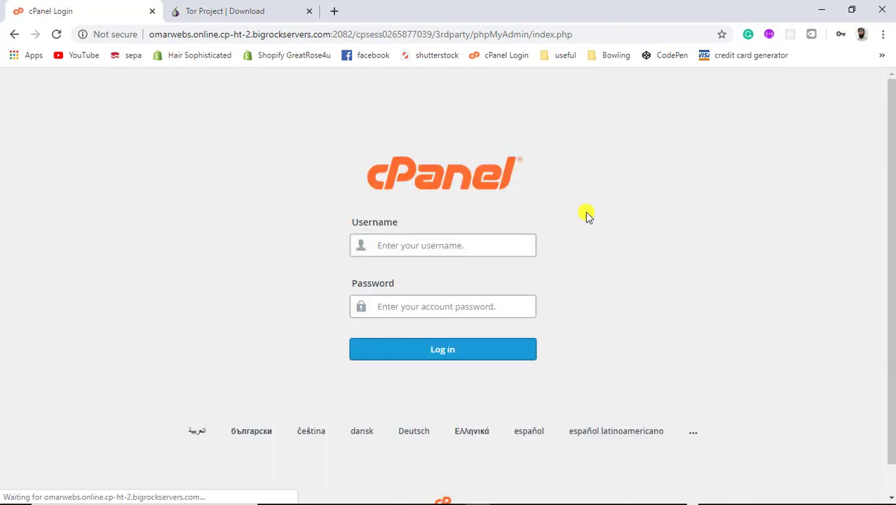
Log in with the saved cPanel account and reload the phpMyAdmin page.
{"action": "left_click", "coordinate": [489, 240]}
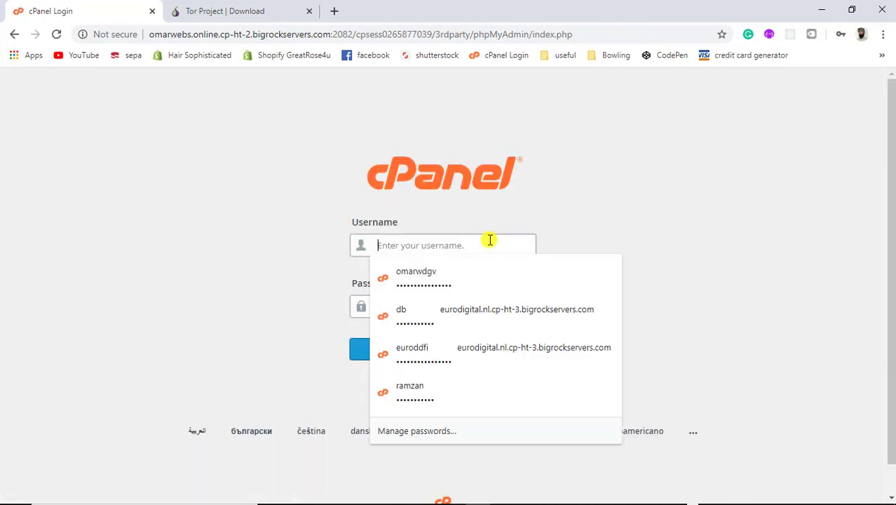
{"action": "left_click", "coordinate": [435, 275]}
{"action": "left_click", "coordinate": [407, 349]}
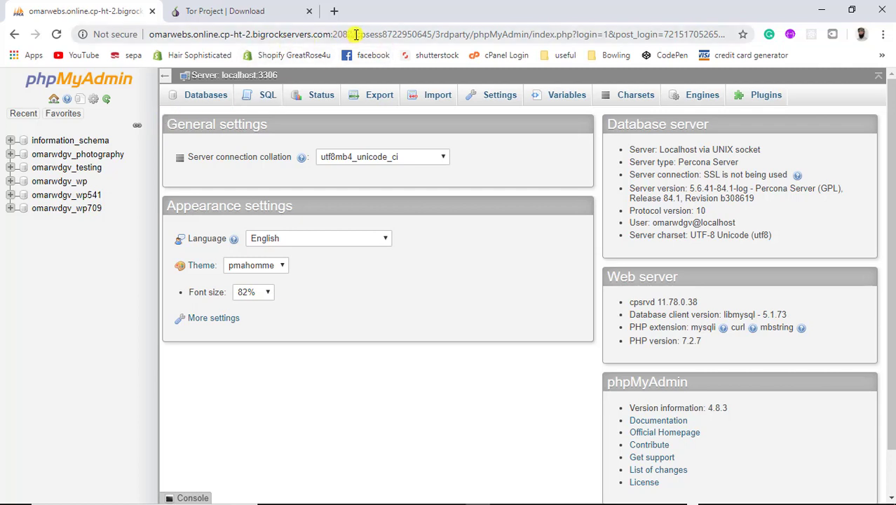
{"action": "left_click_drag", "start_coordinate": [357, 34], "coordinate": [791, 32]}
{"action": "key", "text": "Return"}
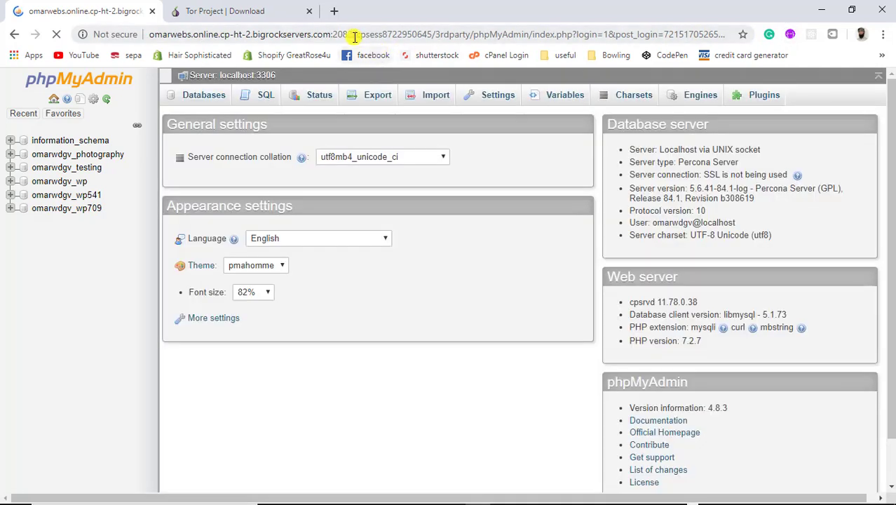
Copy the server's host:2082 address and load it in a new tab.
{"action": "left_click_drag", "start_coordinate": [353, 35], "coordinate": [96, 33]}
{"action": "key", "text": "ctrl+c"}
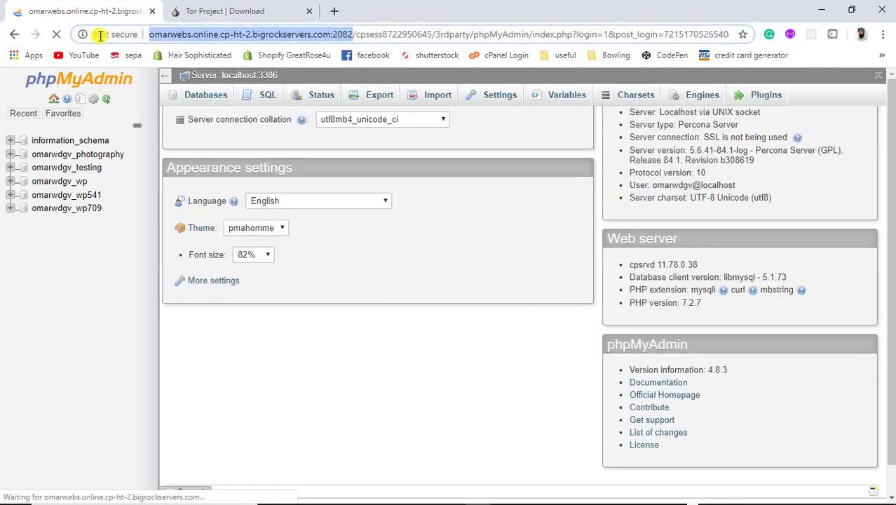
{"action": "left_click", "coordinate": [333, 11]}
{"action": "key", "text": "ctrl+v"}
{"action": "key", "text": "Return"}
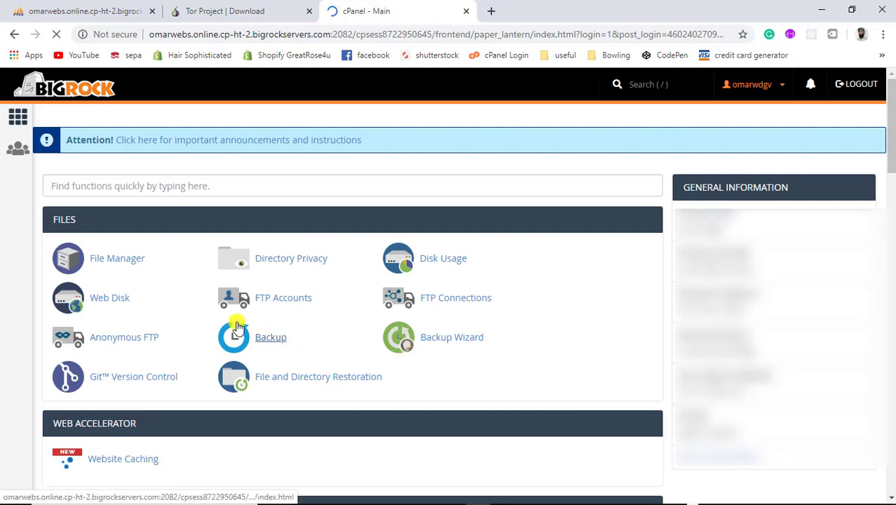
Open File Manager under Files, then switch back to the 'cPanel - Main' tab.
{"action": "left_click", "coordinate": [122, 261]}
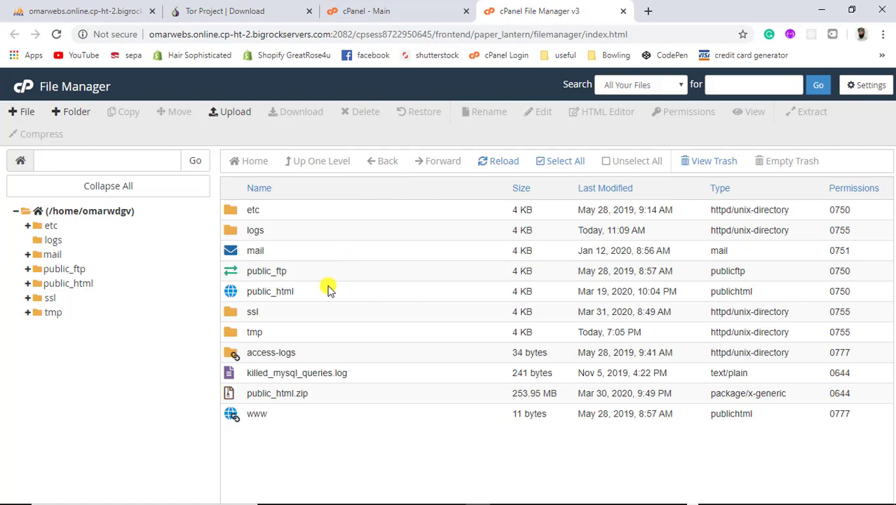
{"action": "left_click", "coordinate": [375, 16]}
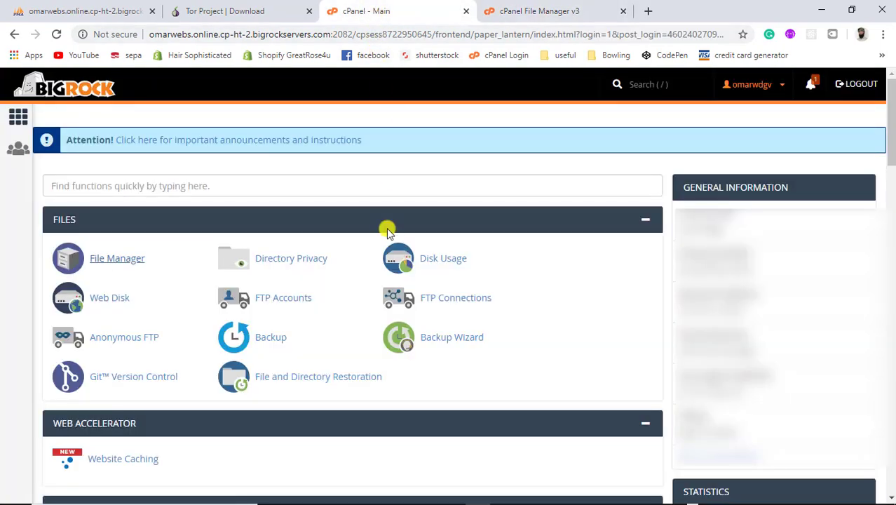
Open a fifth, blank tab next to cPanel Main and File Manager.
{"action": "left_click", "coordinate": [650, 13]}
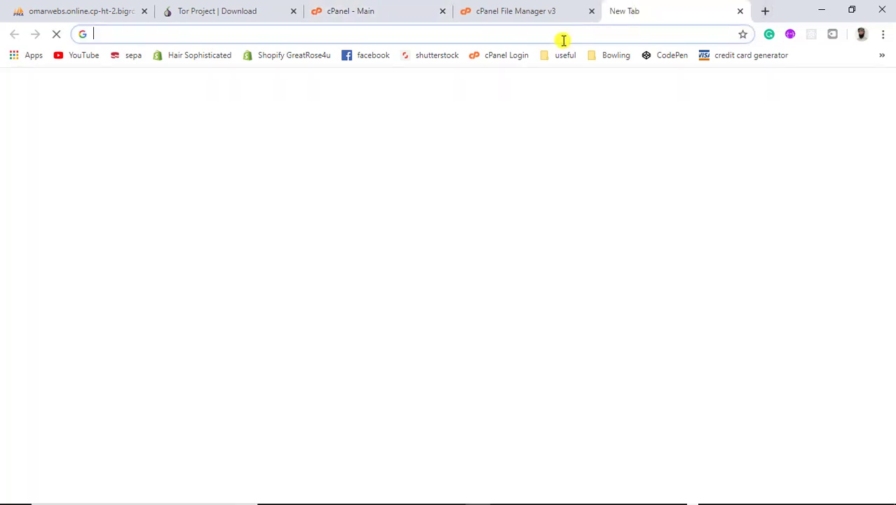